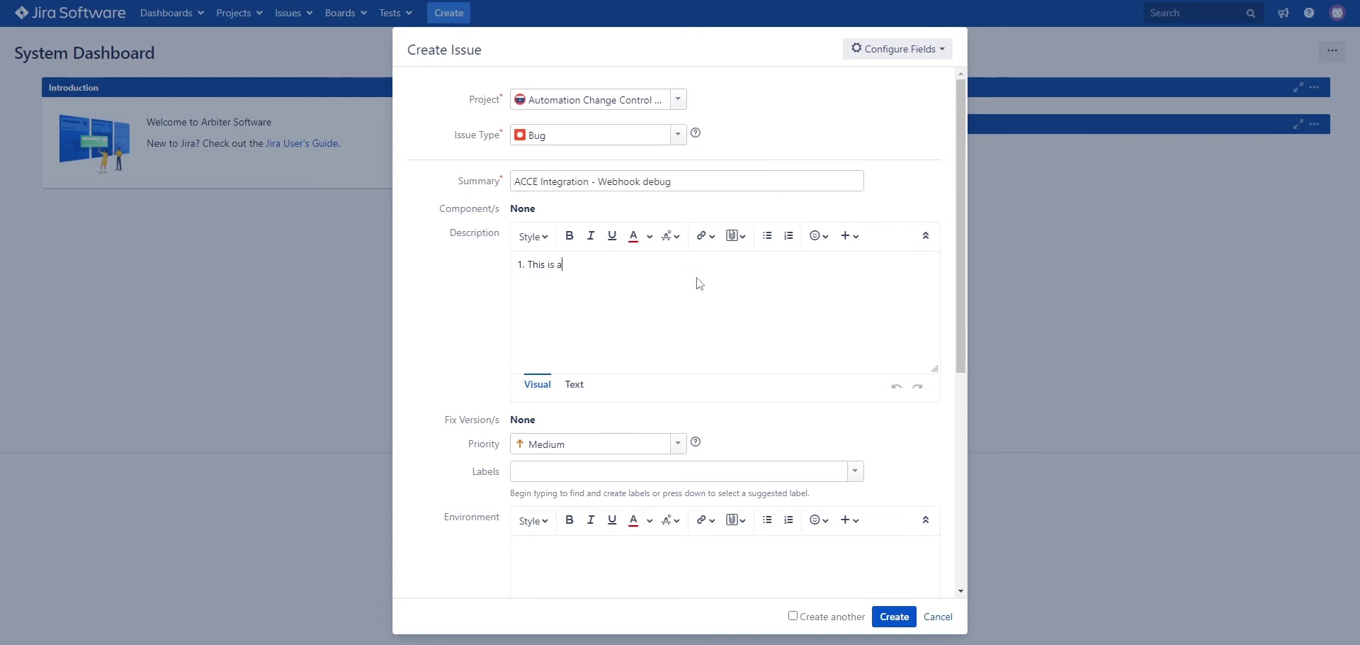
# Step: Complete the bug description, ending with "the script needs to be tested and verified before going into prod", and create the issue
pyautogui.write('a test tick')
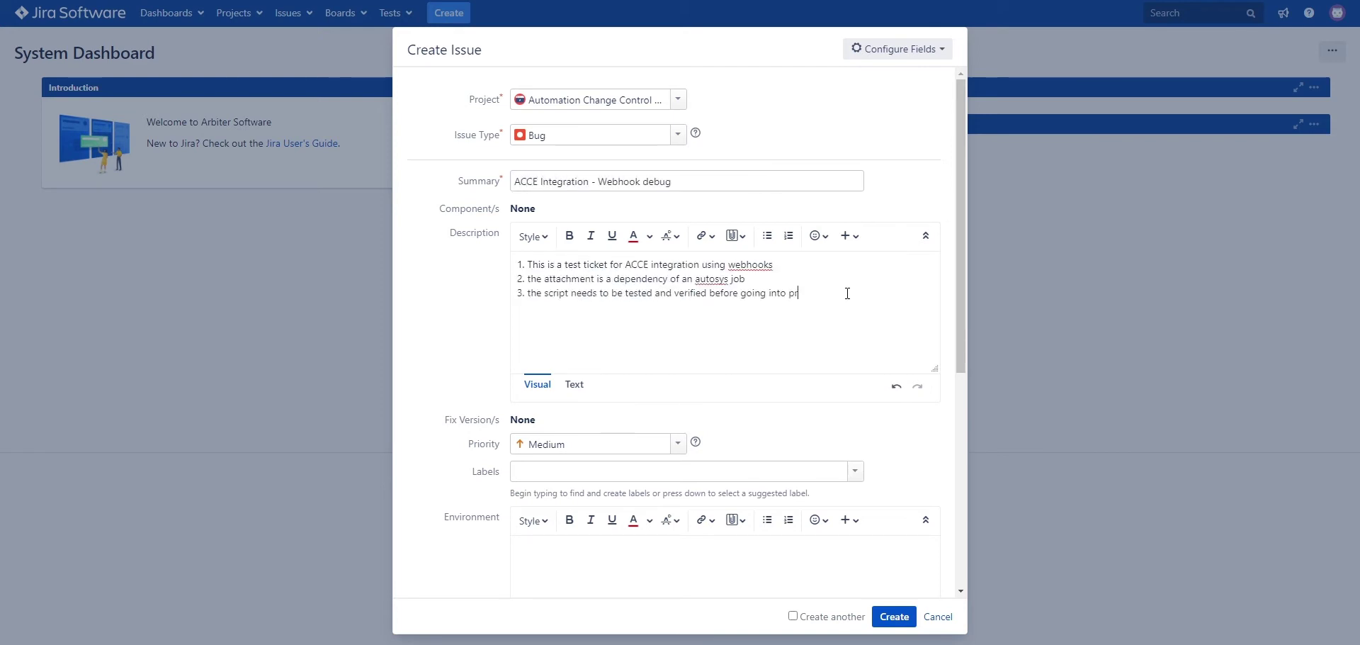
pyautogui.write('od')
pyautogui.click(892, 616)
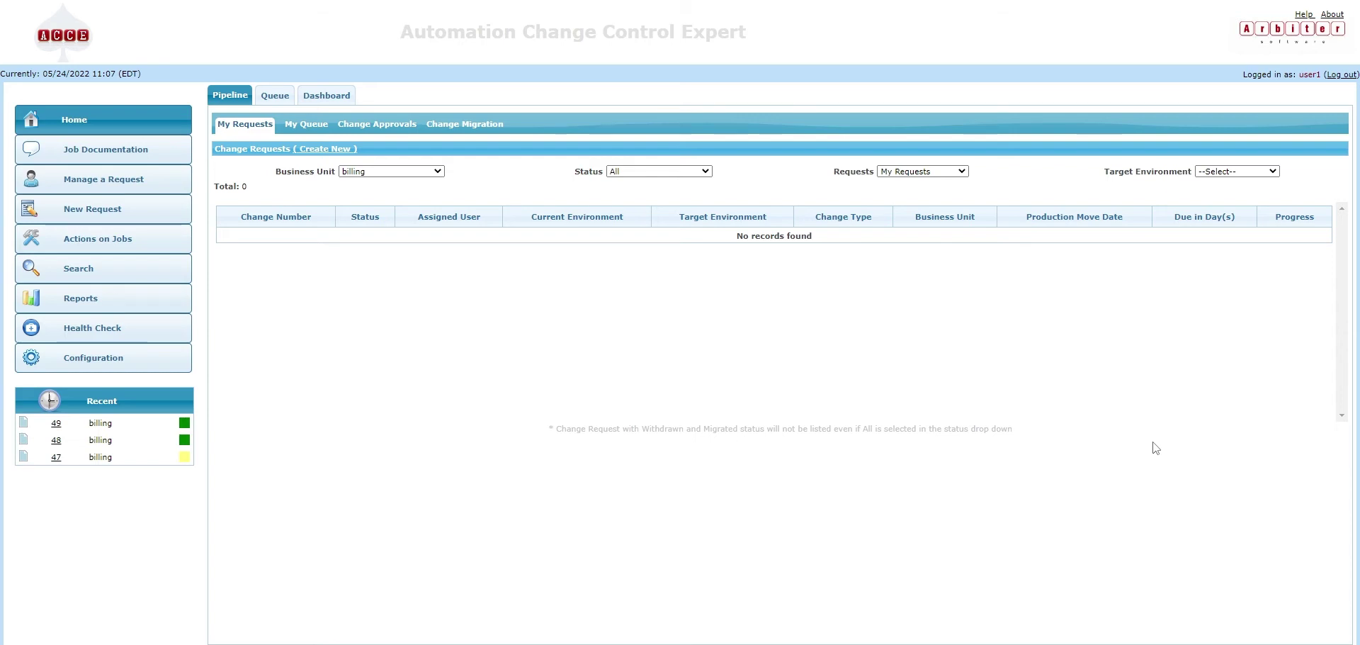
# Step: In Automation Change Control Expert, create a Normal change request for the billing business unit with the DP change life cycle
pyautogui.click(115, 206)
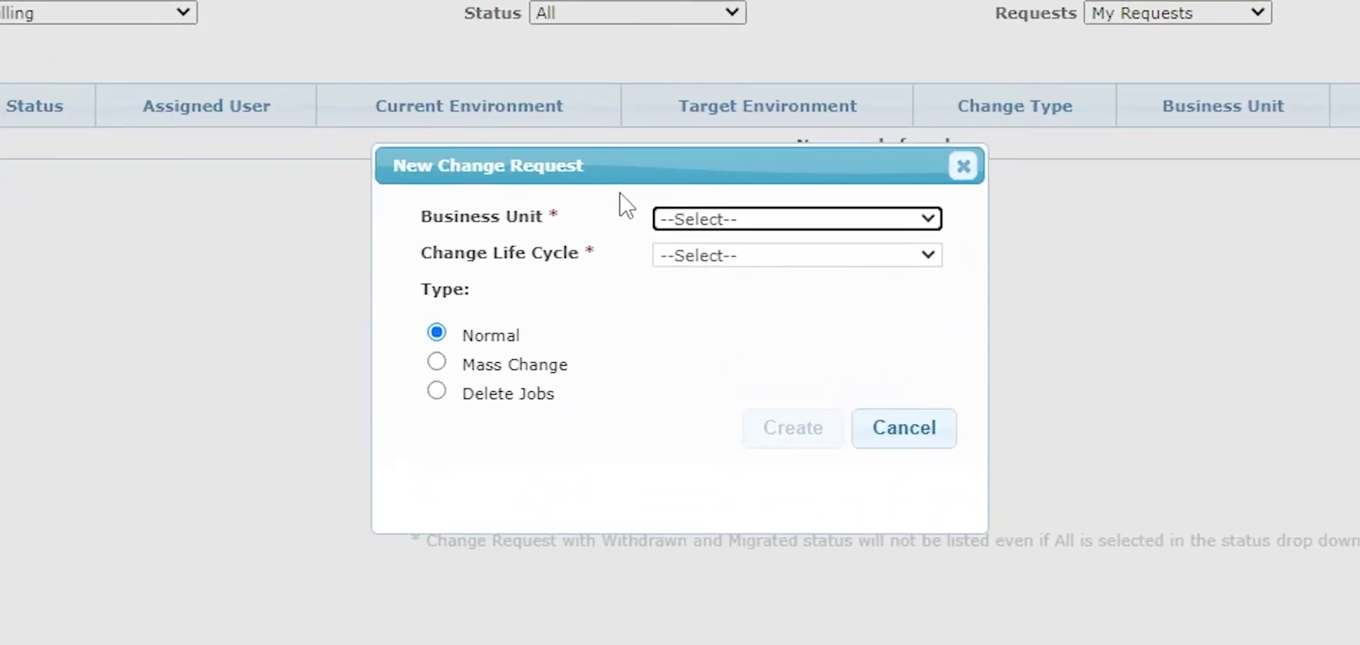
pyautogui.click(739, 225)
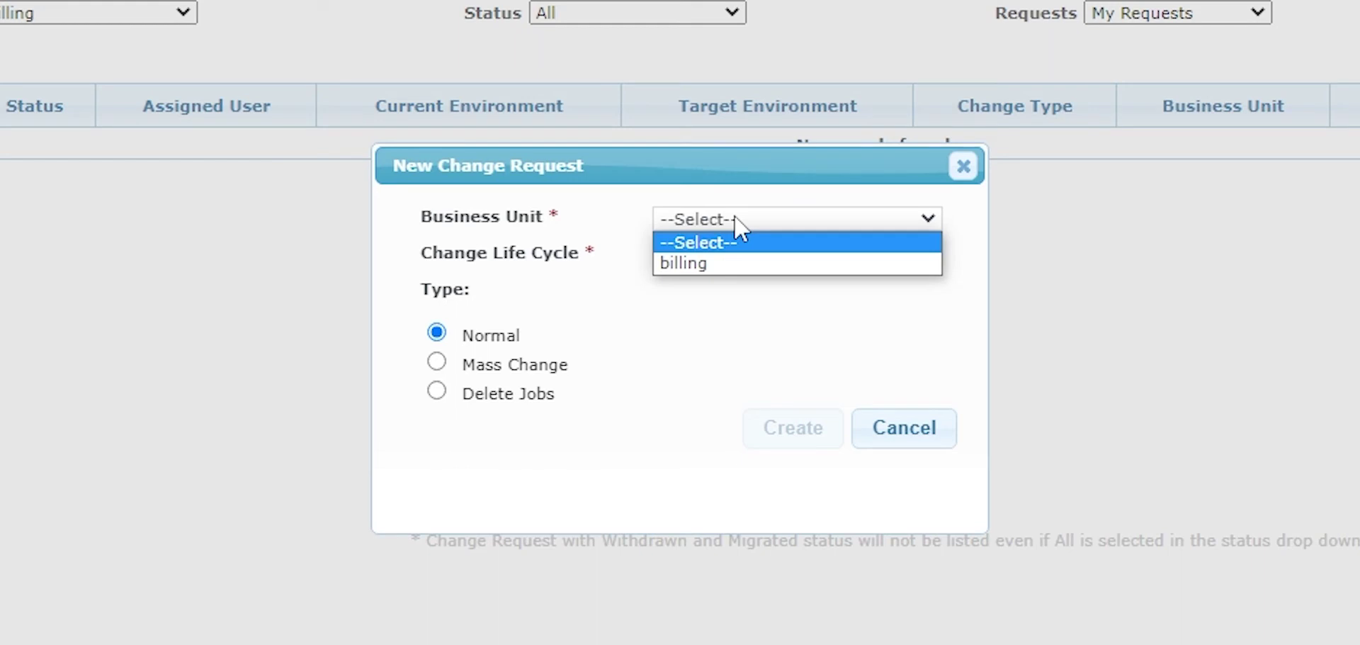
pyautogui.click(695, 263)
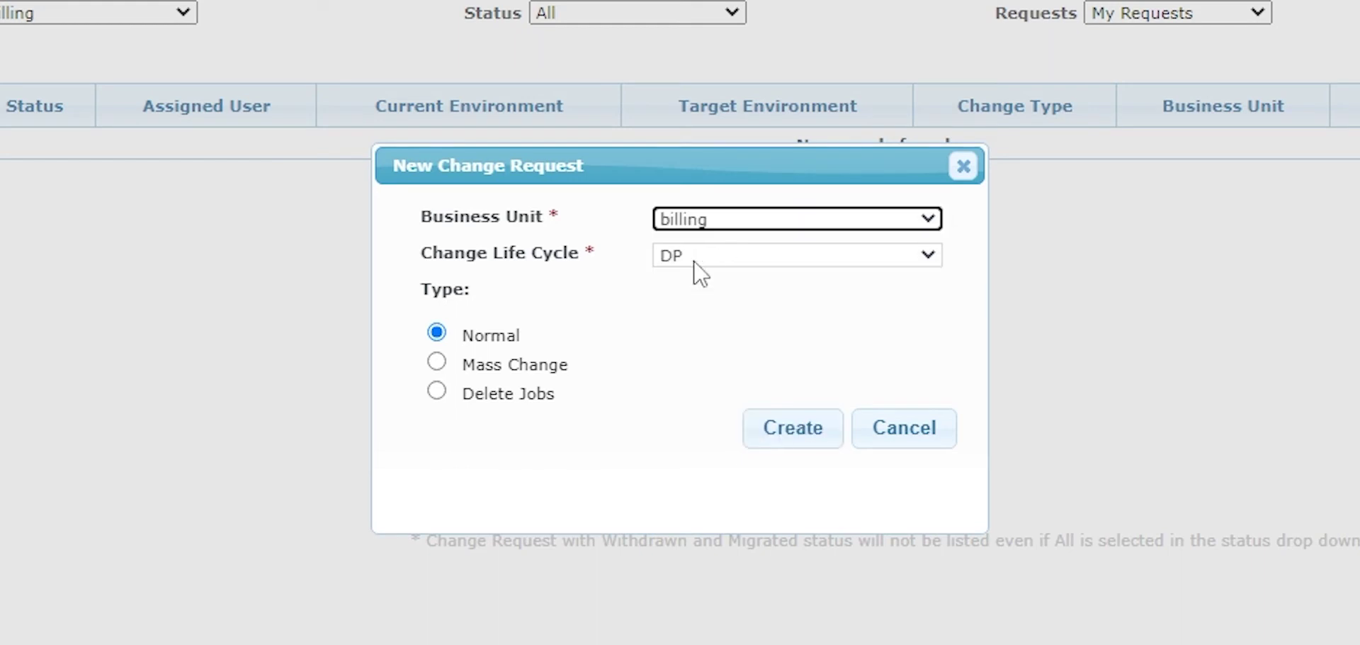
pyautogui.click(700, 264)
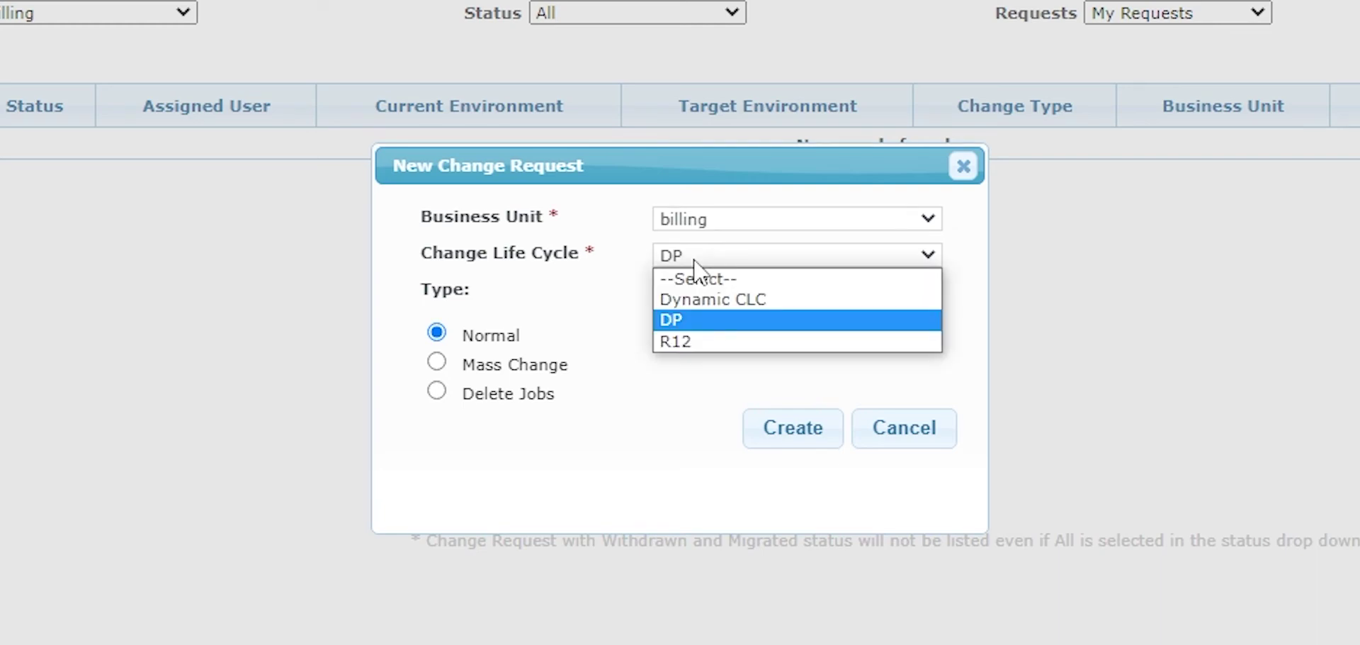
pyautogui.click(674, 320)
pyautogui.click(793, 427)
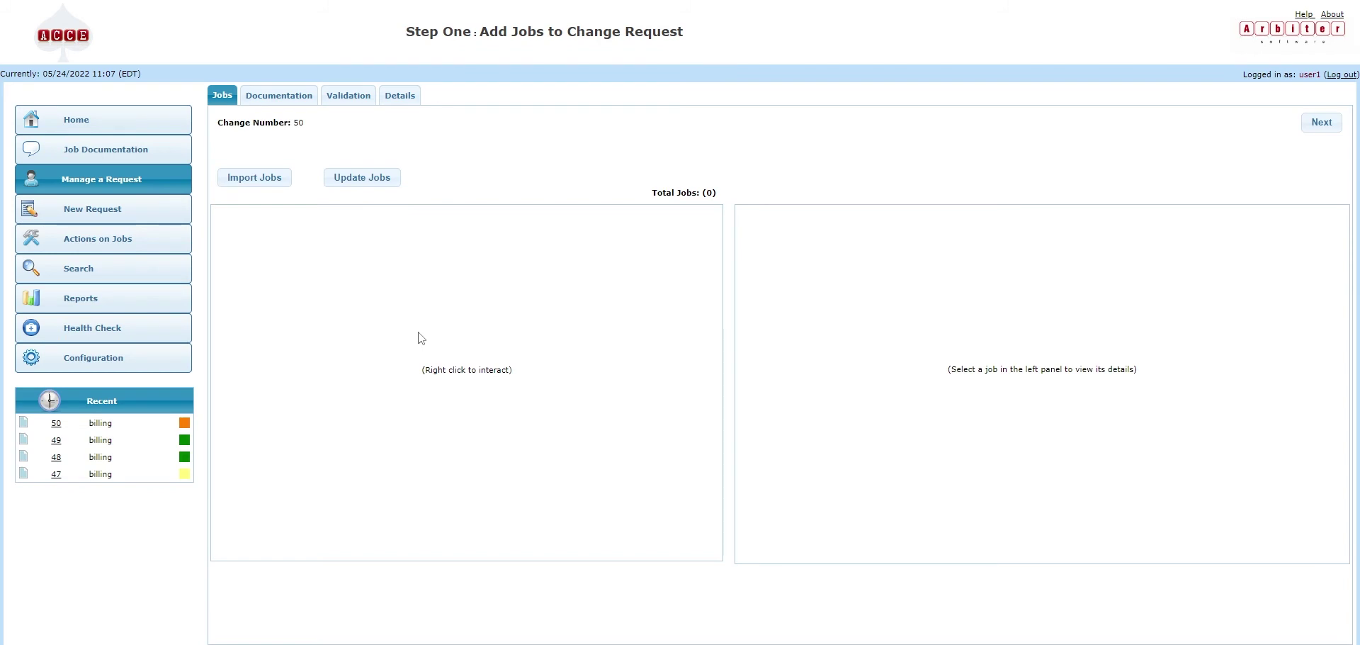
# Step: Search the jobs for "test" and add test-recycle-service to the change request
pyautogui.rightClick(418, 338)
pyautogui.click(435, 337)
pyautogui.write('test')
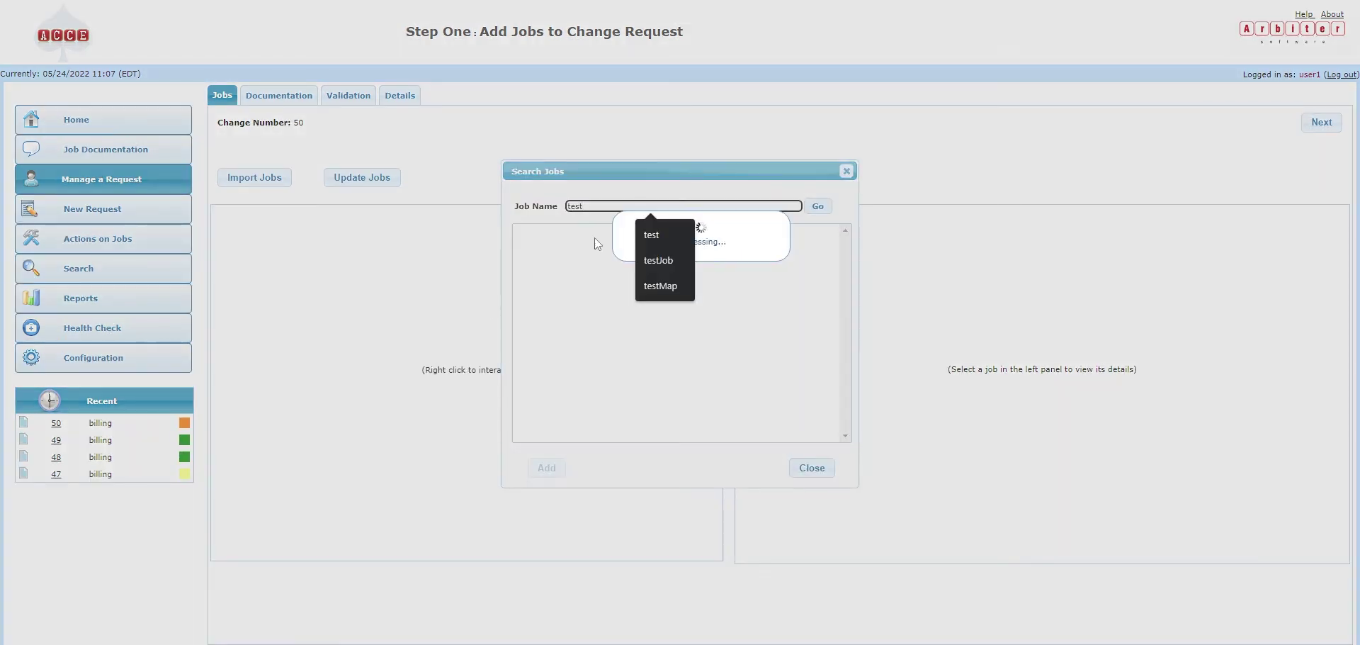
pyautogui.click(837, 222)
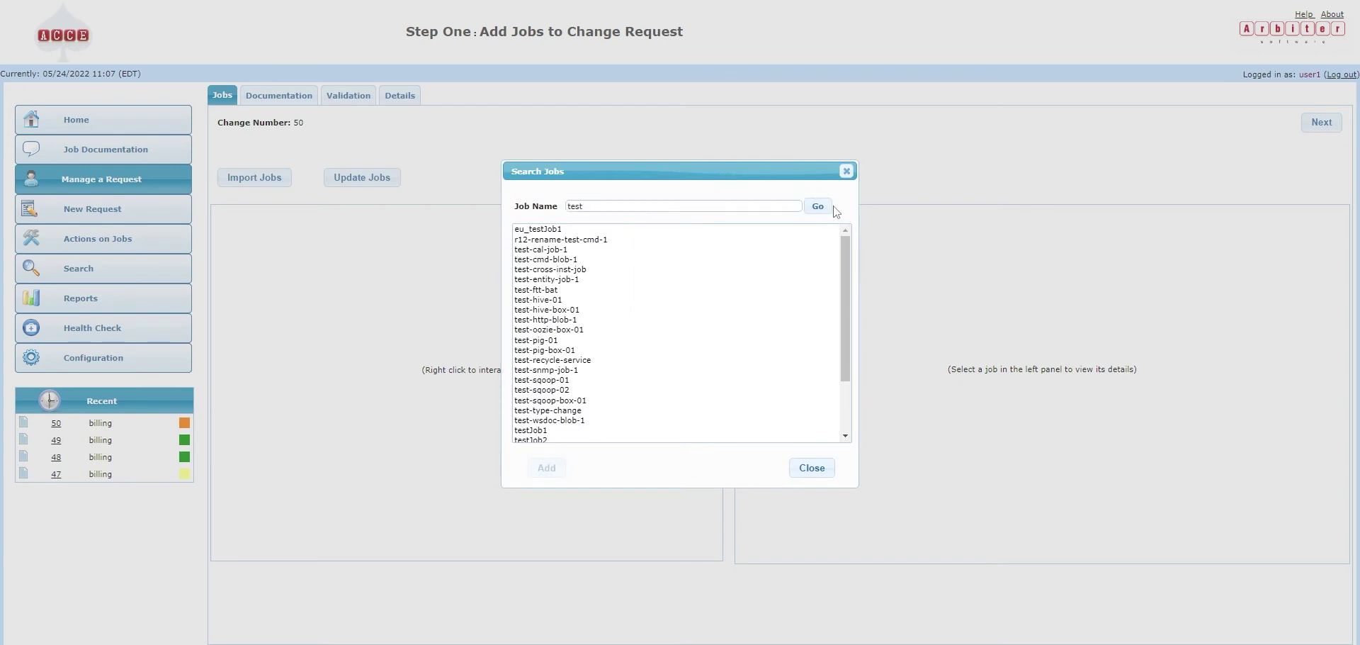
pyautogui.click(555, 360)
pyautogui.click(551, 469)
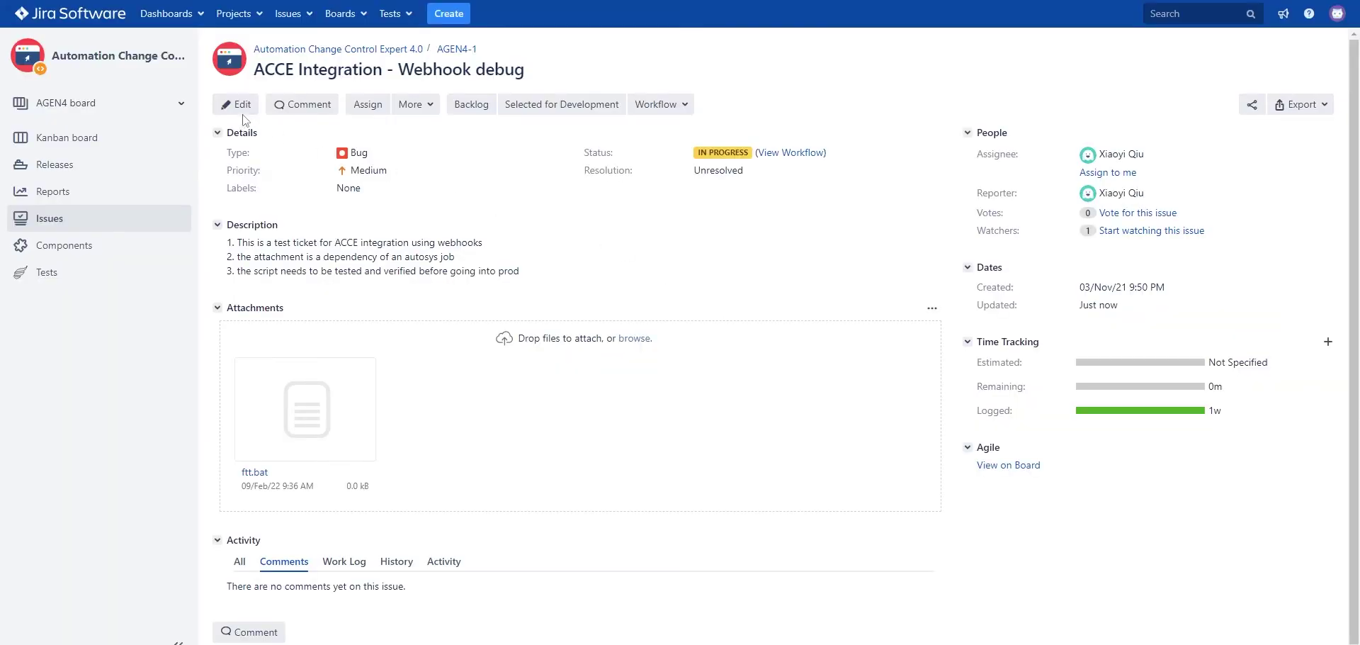
# Step: In Jira, edit the Webhook debug issue to set its Change Request No. to 50 and save the update
pyautogui.click(240, 110)
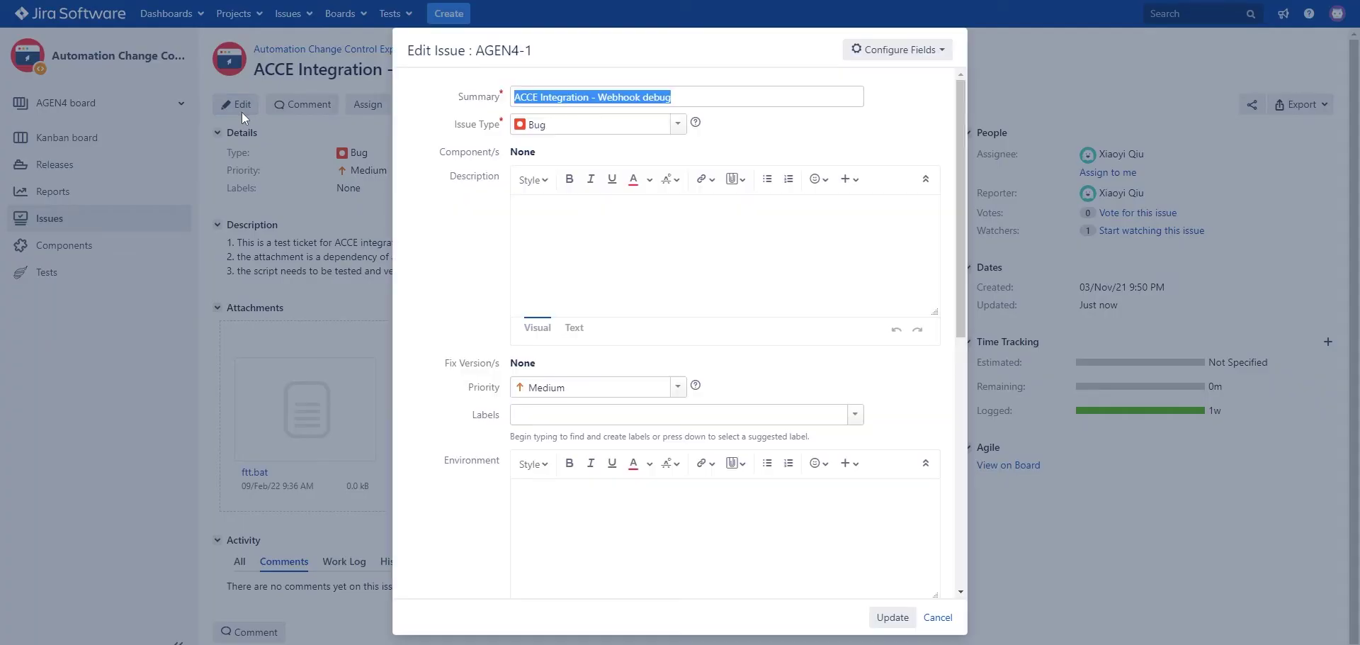
pyautogui.moveTo(958, 133); pyautogui.dragTo(967, 432)
pyautogui.click(841, 381)
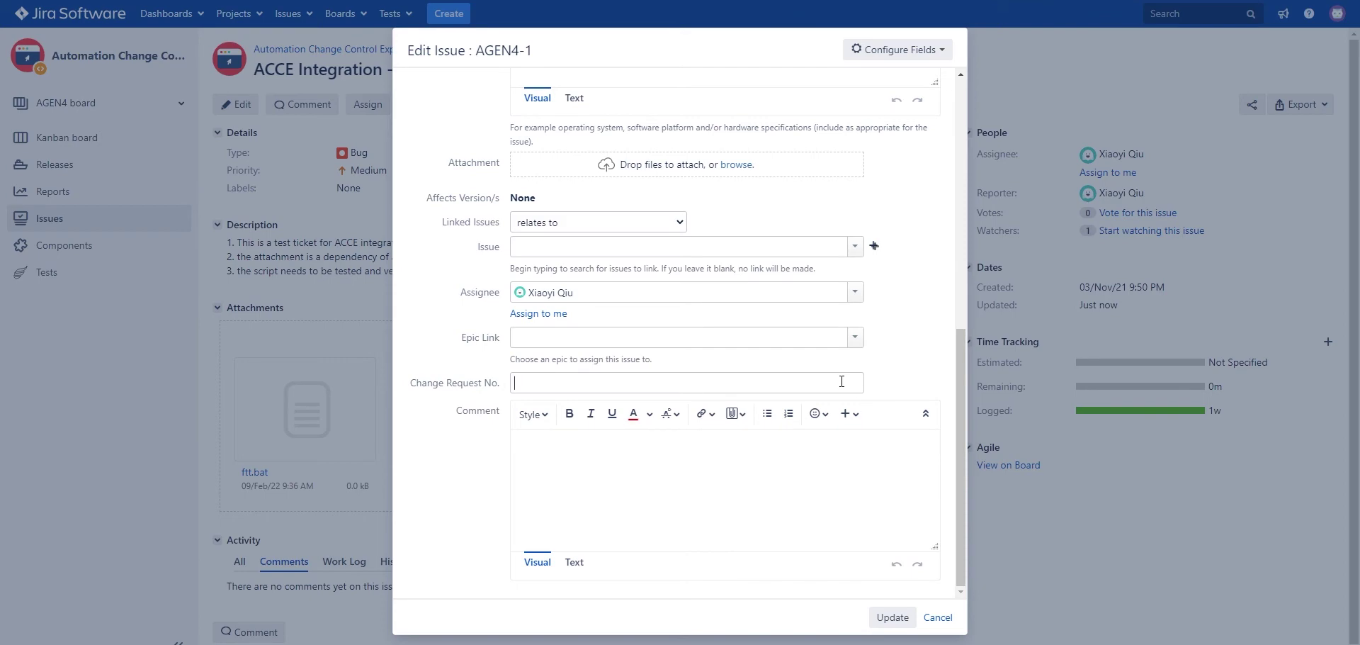
pyautogui.write('50')
pyautogui.click(893, 617)
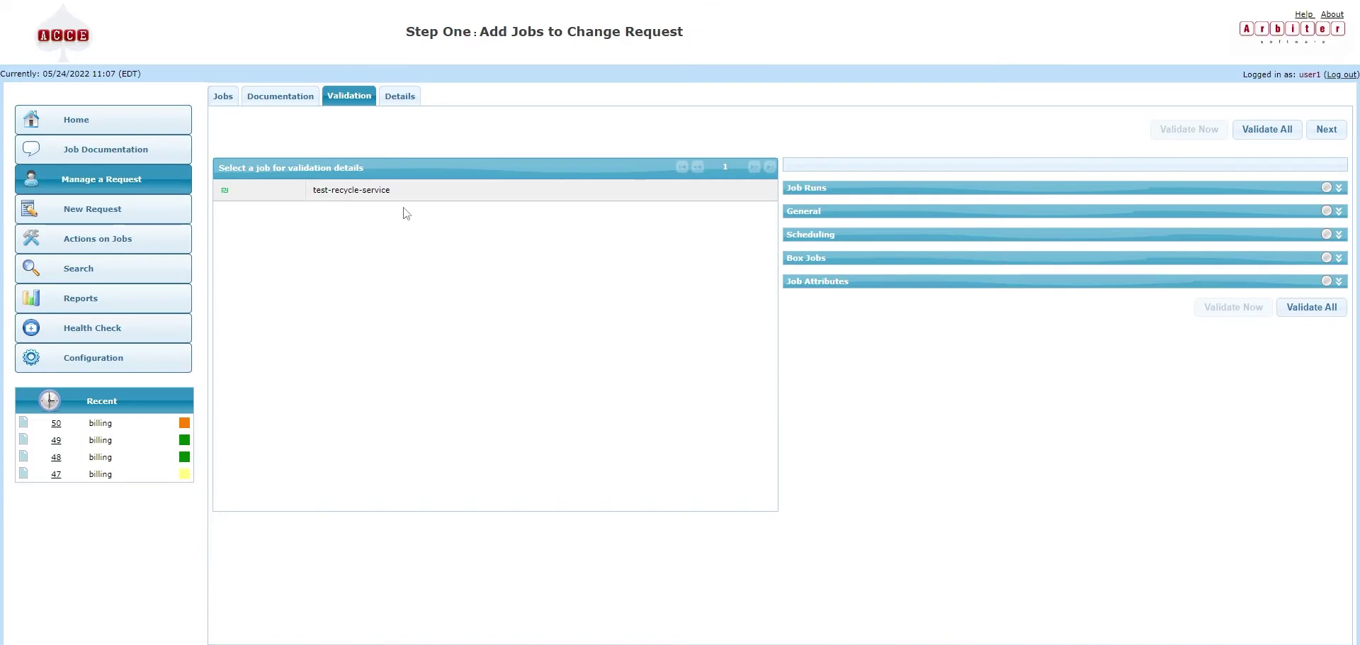
# Step: Back in Automation Change Control Expert, run validation on the test-recycle-service job
pyautogui.click(367, 193)
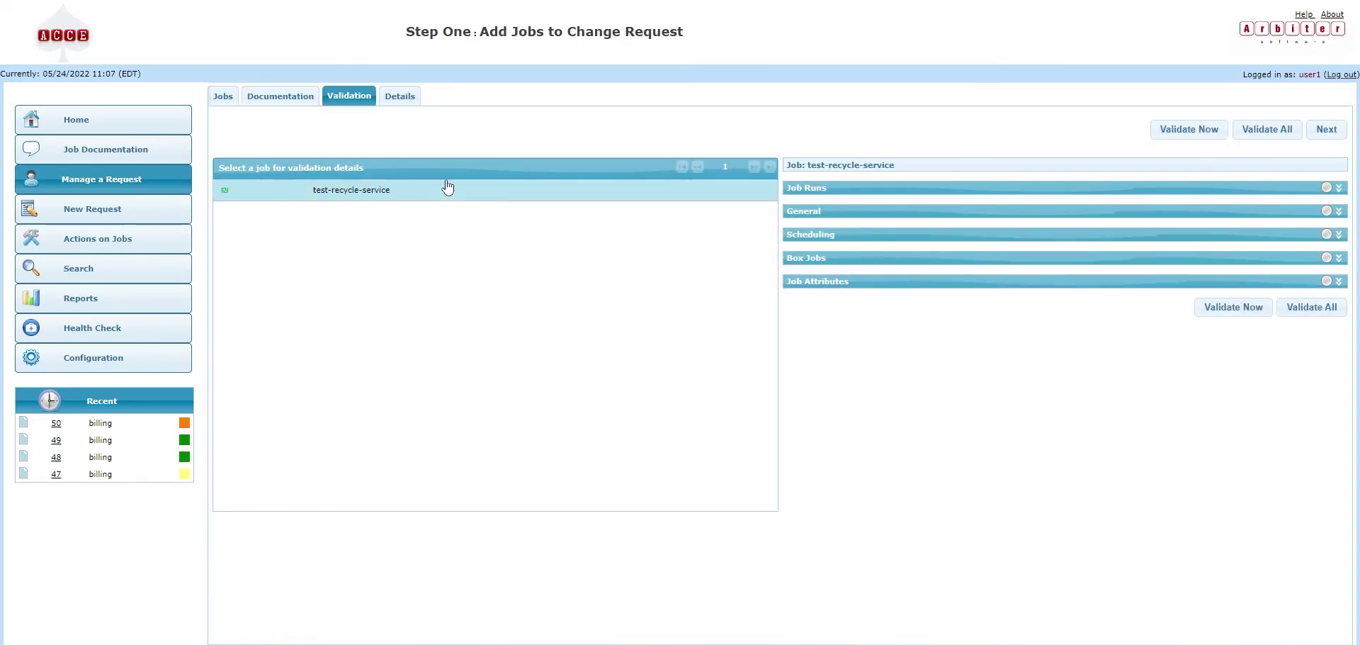
pyautogui.click(1195, 129)
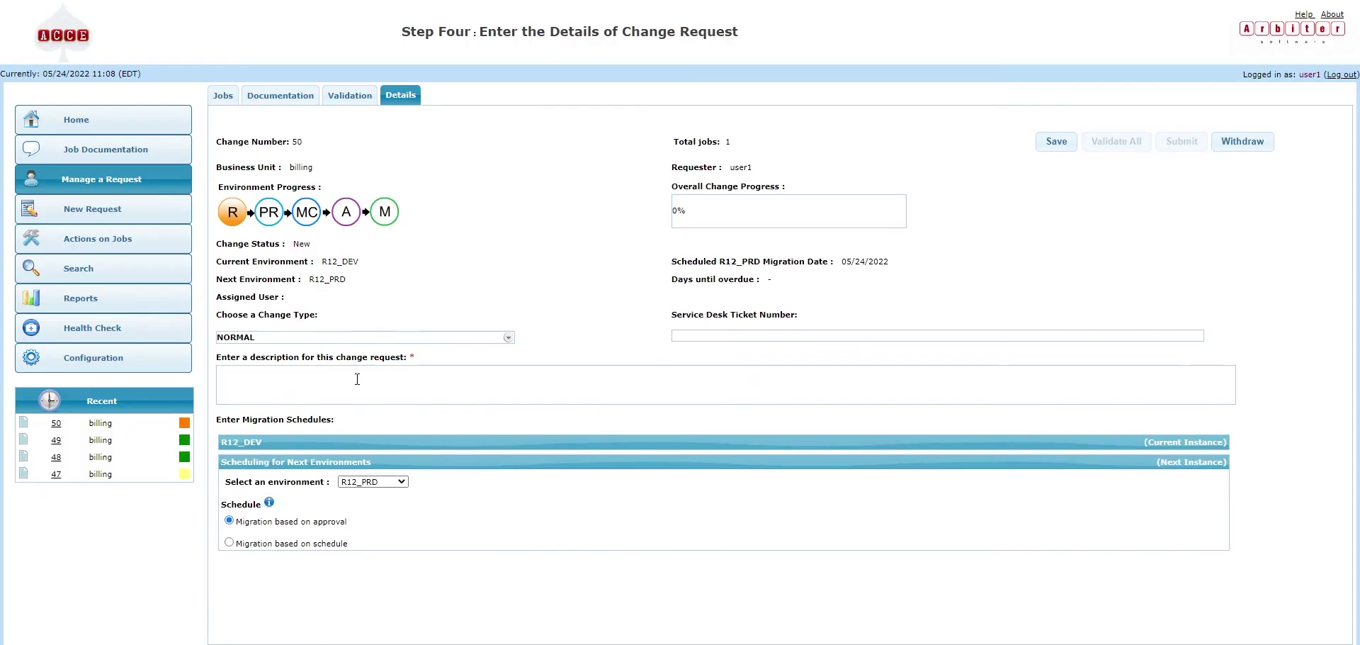
# Step: Describe the change request as "Testing", submit it for review, and submit the review
pyautogui.click(221, 373)
pyautogui.write('Testing')
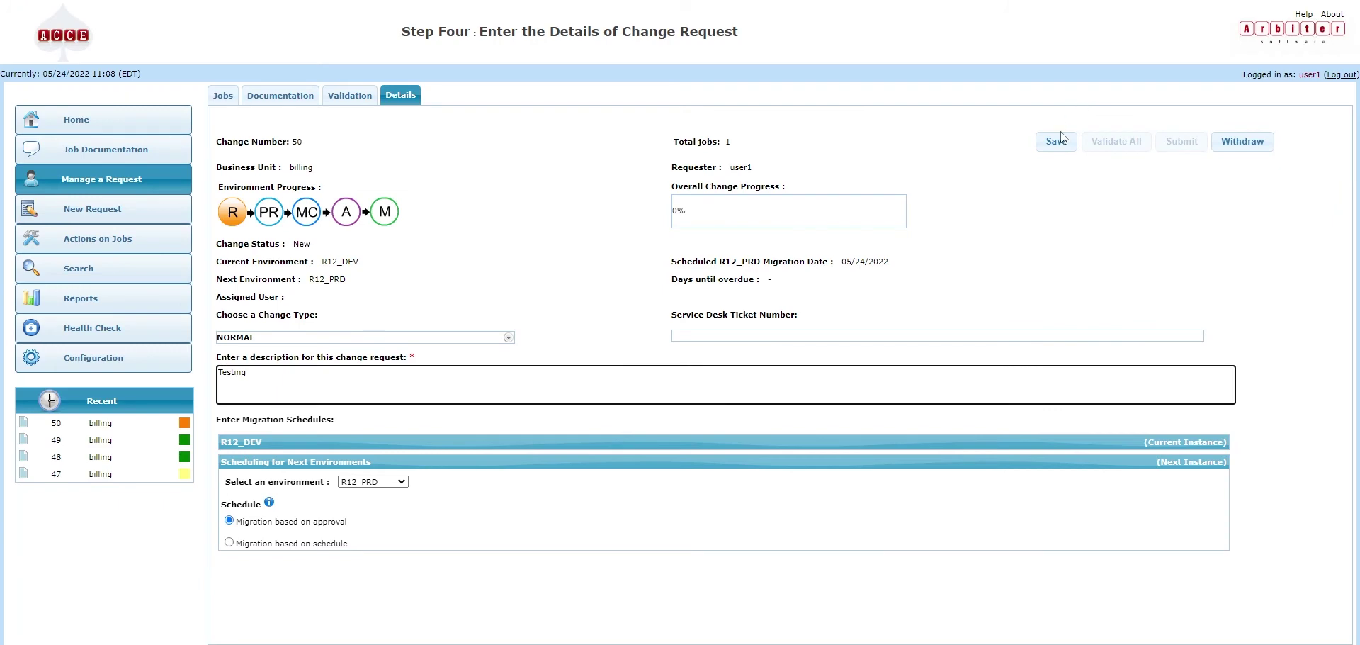
pyautogui.click(1181, 141)
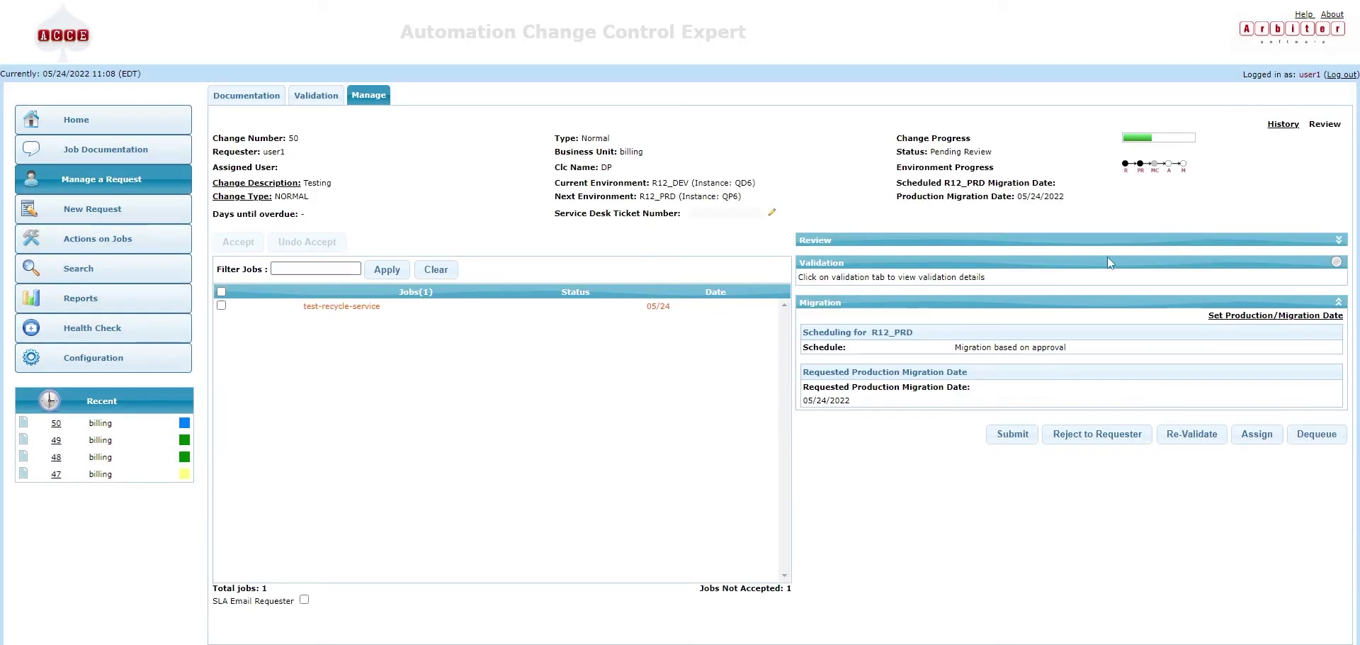
pyautogui.click(1009, 440)
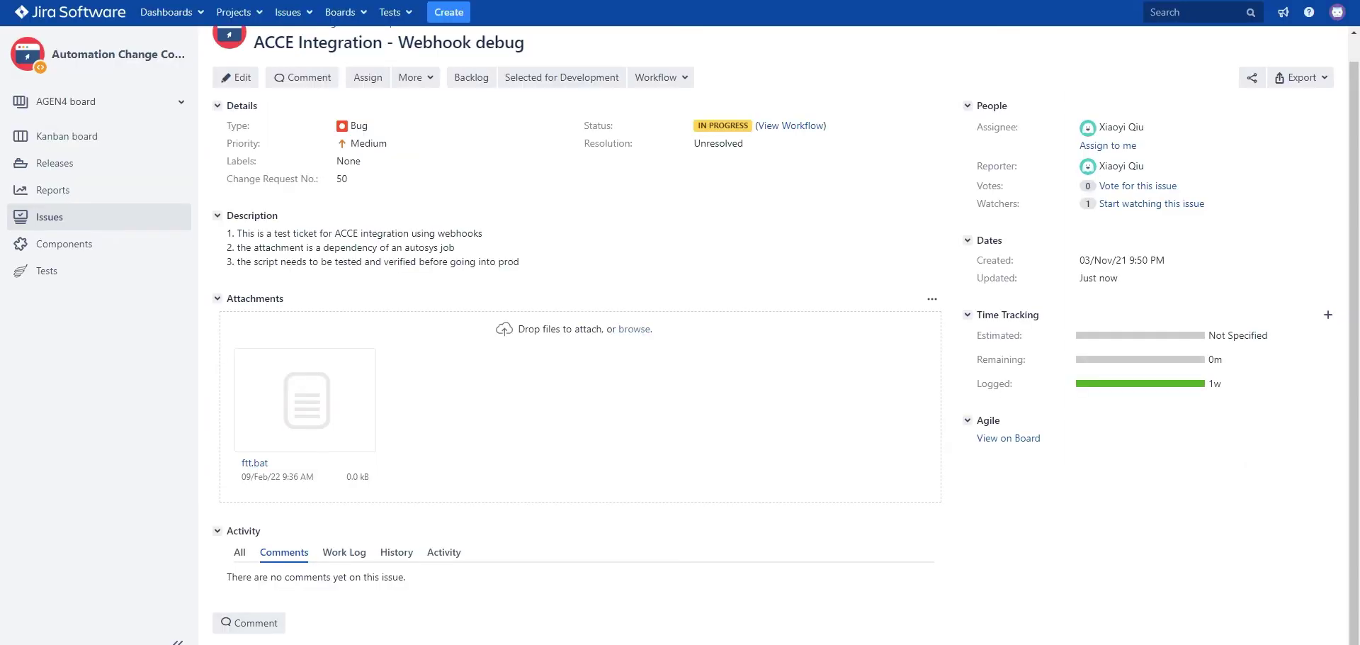
# Step: Move the Webhook debug issue to Done in Jira and return to the change request's management page in Automation Change Control Expert
pyautogui.click(669, 78)
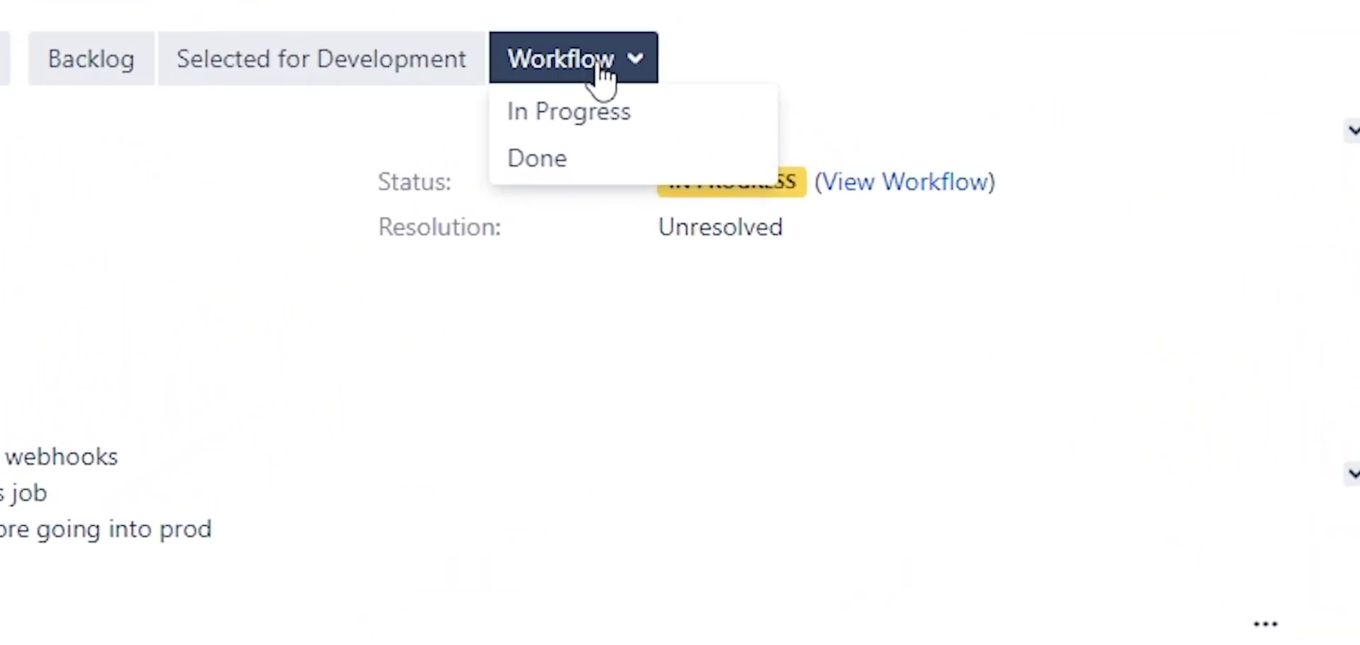
pyautogui.click(560, 163)
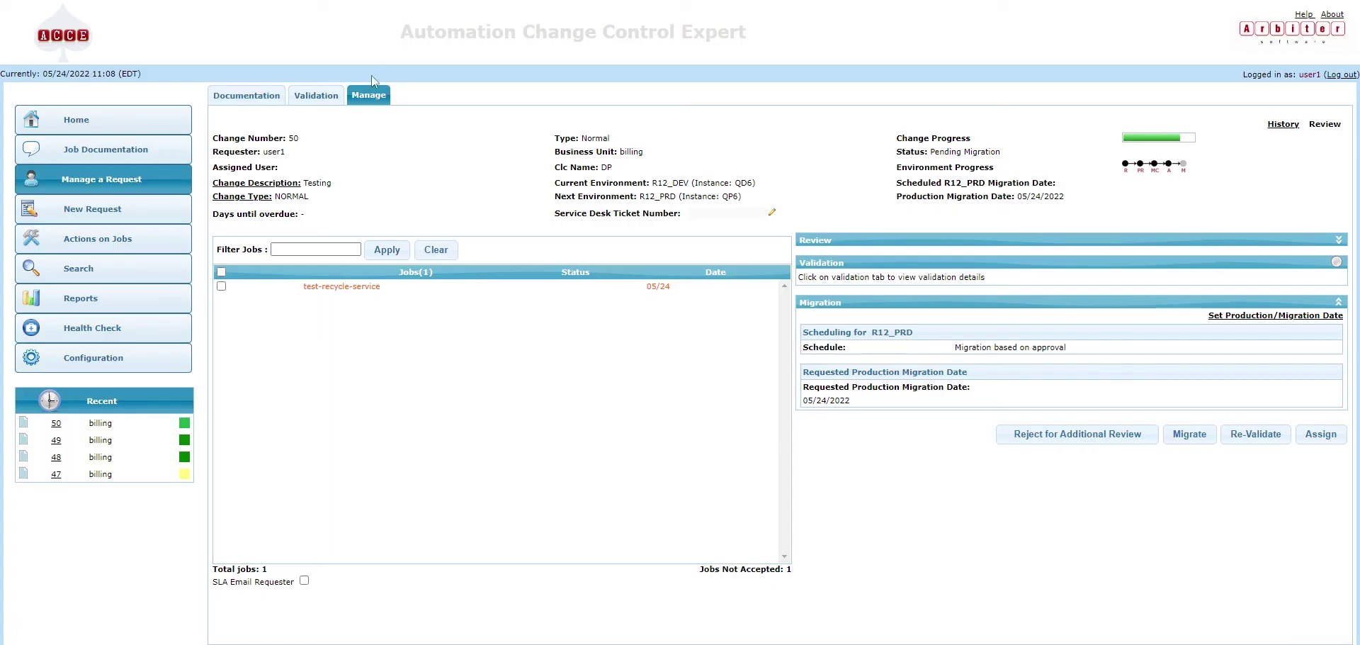
pyautogui.click(365, 96)
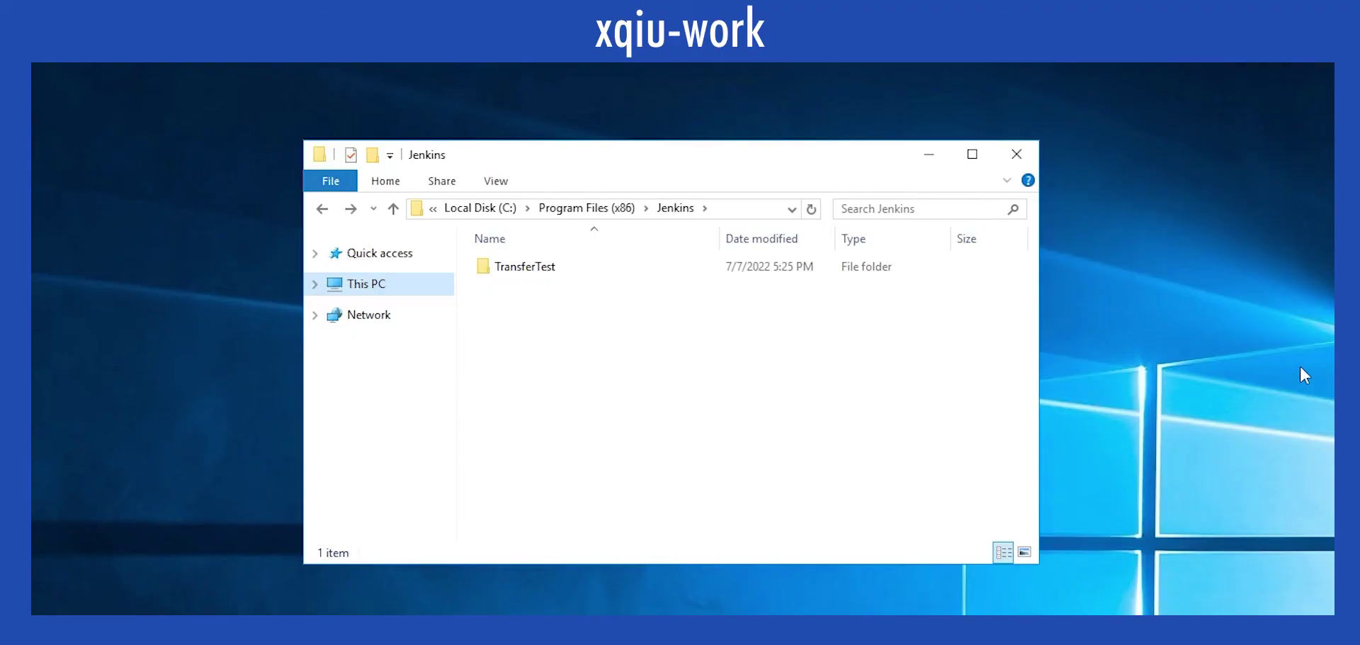
# Step: In File Explorer, open the output folder inside Jenkins > TransferTest to check the transferred script file
pyautogui.doubleClick(530, 267)
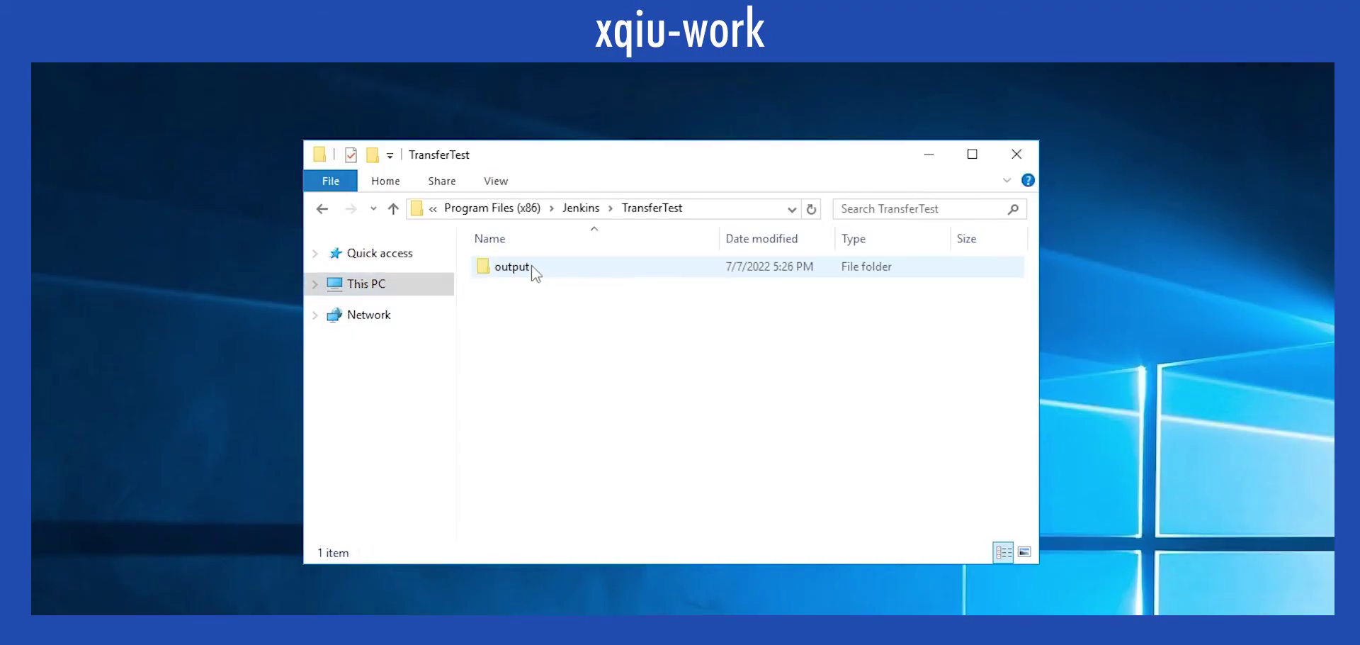
pyautogui.doubleClick(524, 266)
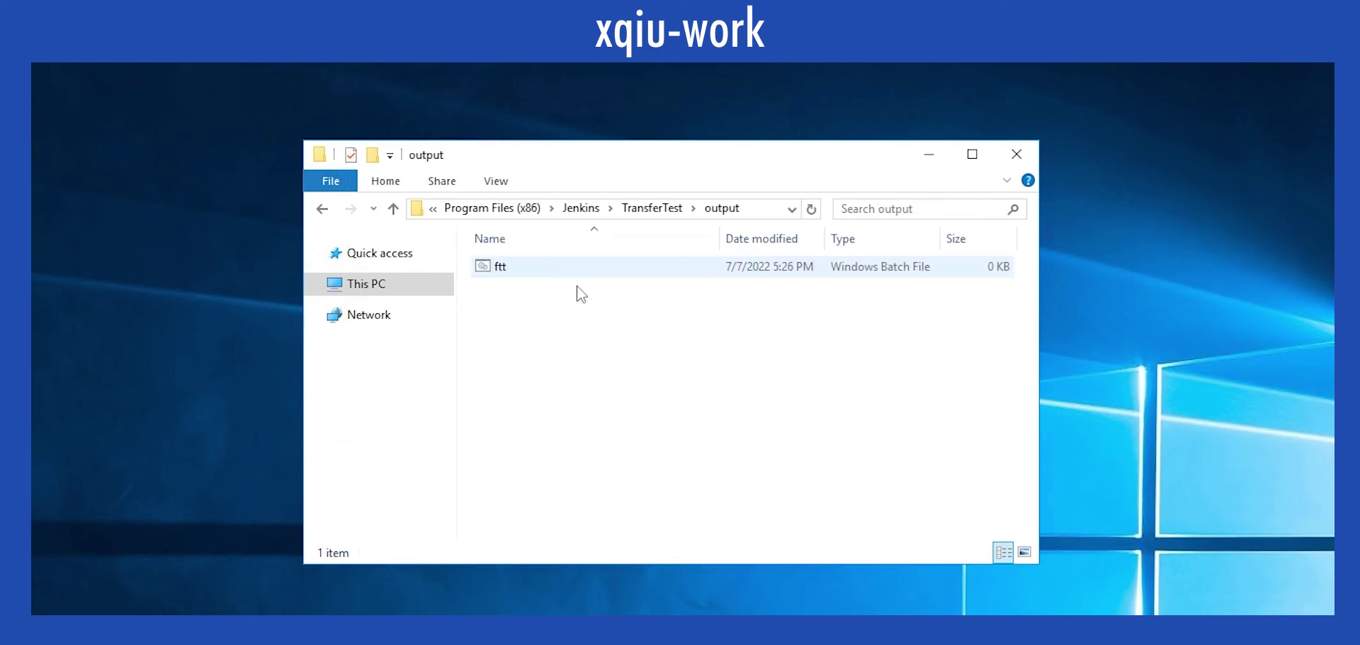